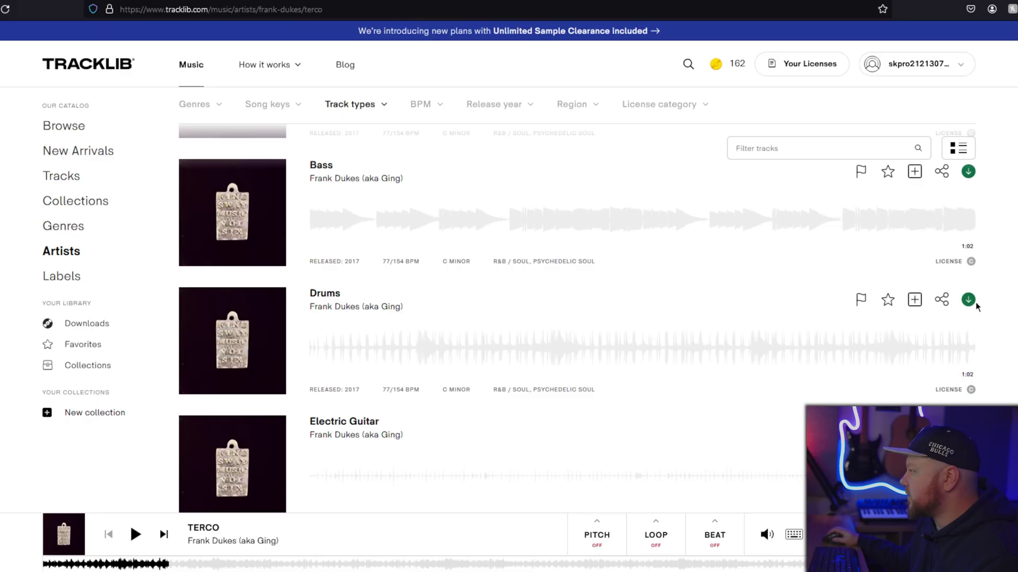
# Preview the Piano 2 and Rhodes 1 stems on the TERCO Tracklib page.
pyautogui.scroll(-5, 308, 356)
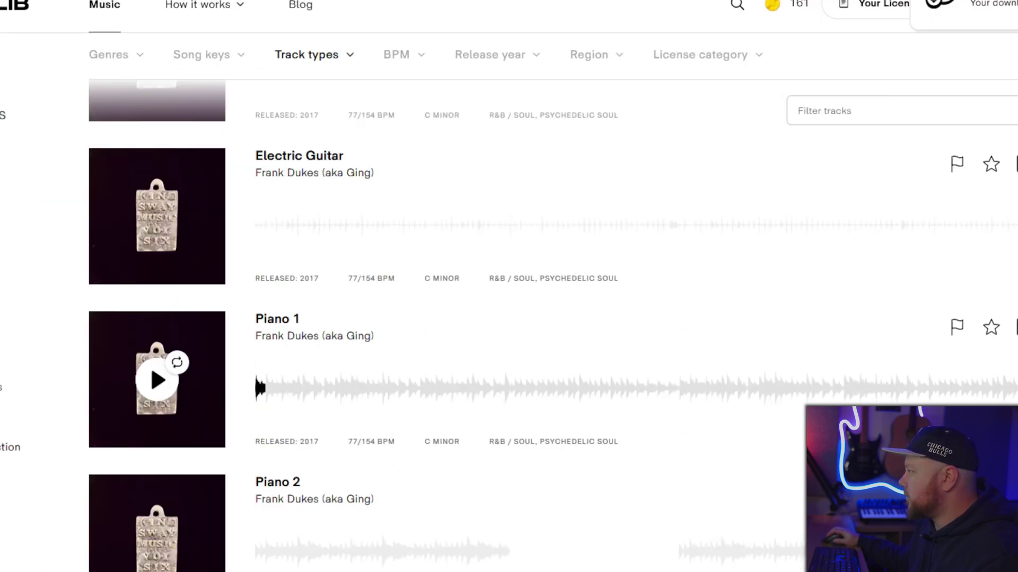
pyautogui.scroll(-3, 254, 374)
pyautogui.click(254, 374)
pyautogui.scroll(2, 267, 411)
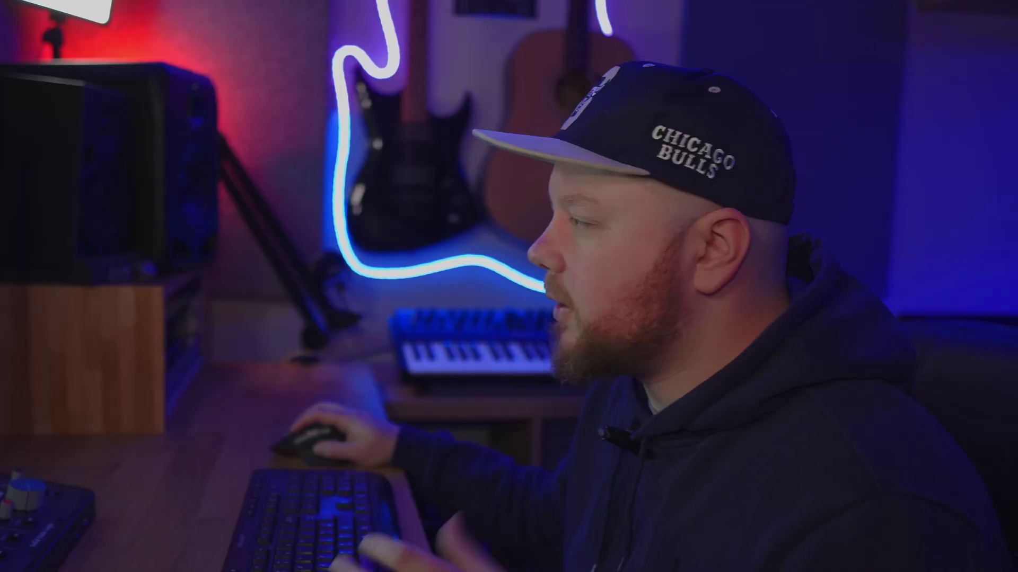
pyautogui.scroll(-5, 272, 385)
pyautogui.click(272, 384)
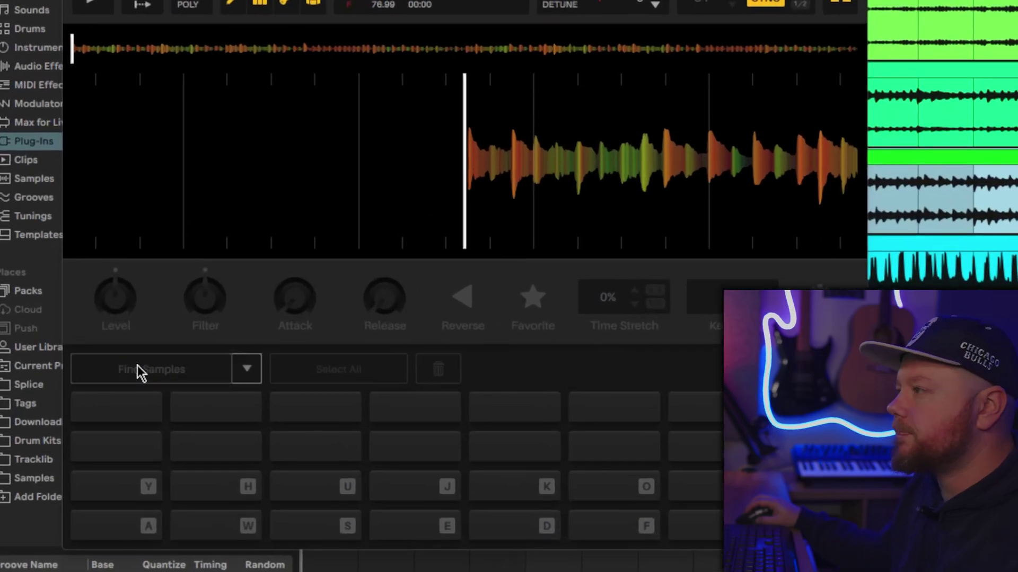
# Run Find Samples to slice the piano across Serato's pads and audition the chops.
pyautogui.click(106, 356)
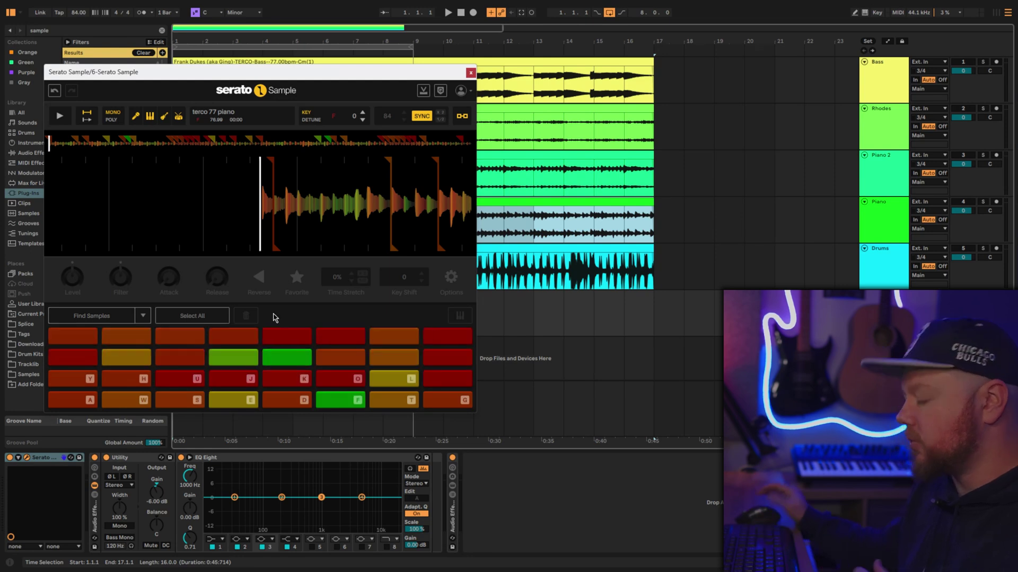
pyautogui.press('space')
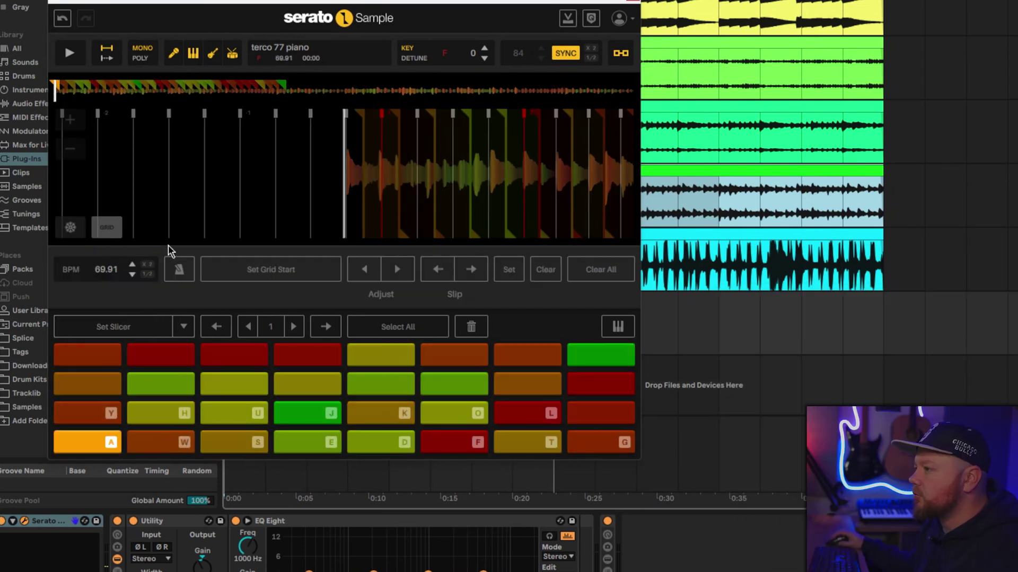
# Hide the tempo grid settings and play back the piano chops at 77 BPM.
pyautogui.click(107, 228)
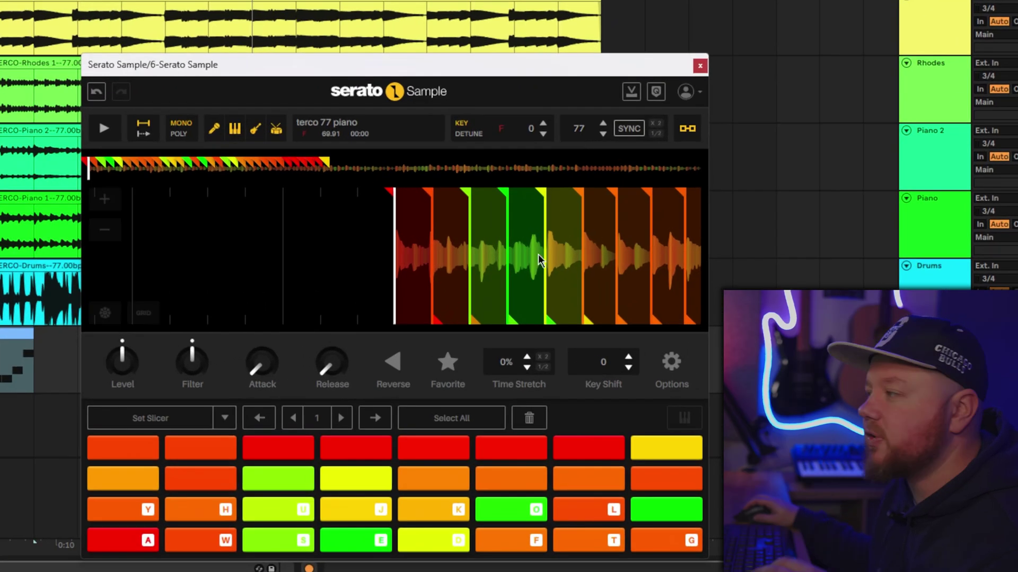
pyautogui.press('space')
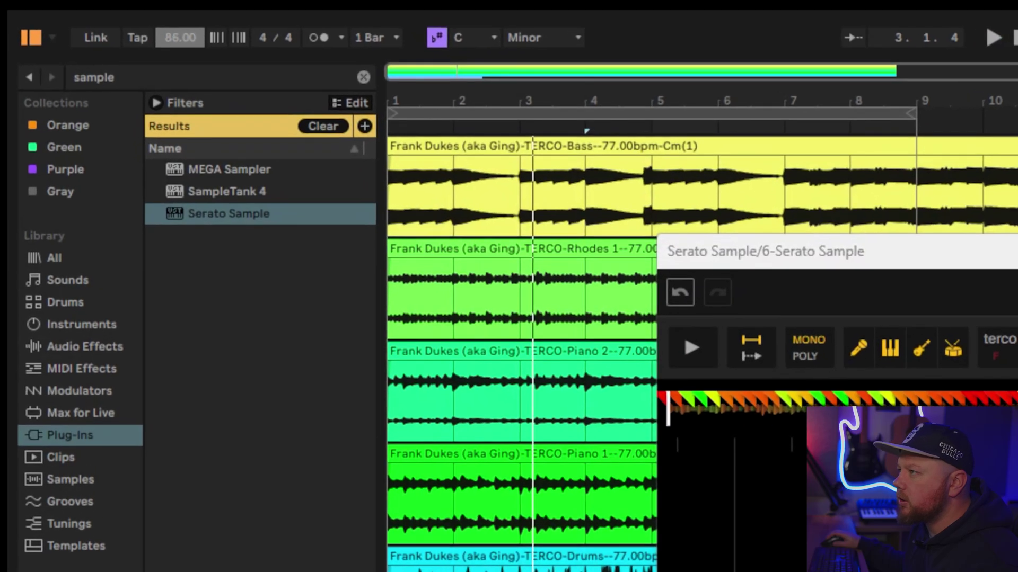
# Set the project tempo to 87 BPM and lengthen the Eb1 note.
pyautogui.write('87')
pyautogui.press('Return')
pyautogui.press('space')
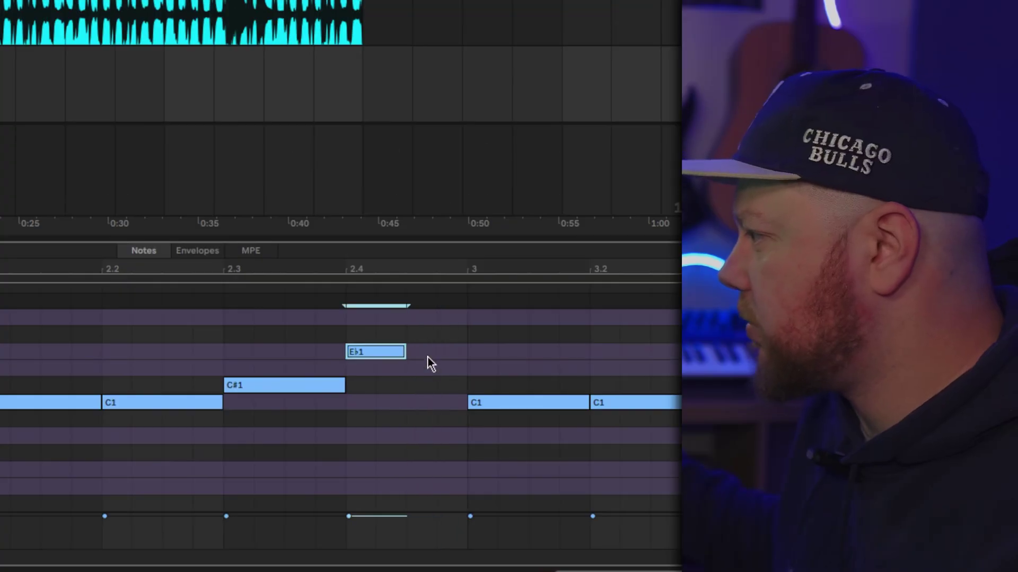
pyautogui.moveTo(405, 352); pyautogui.dragTo(437, 352)
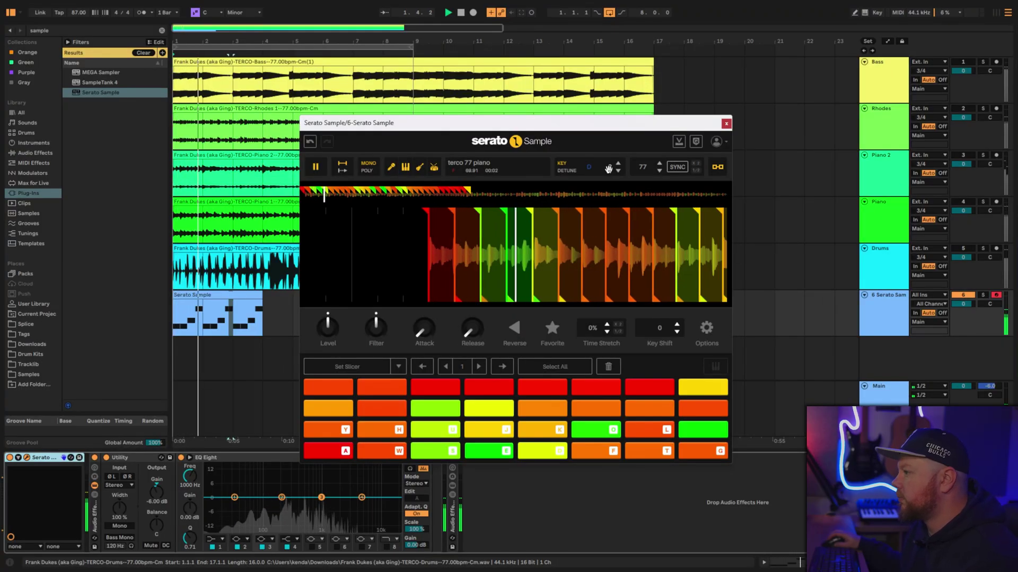
# Duplicate the chop notes after beat 4.3 in the Serato MIDI clip.
pyautogui.scroll(6, 607, 168)
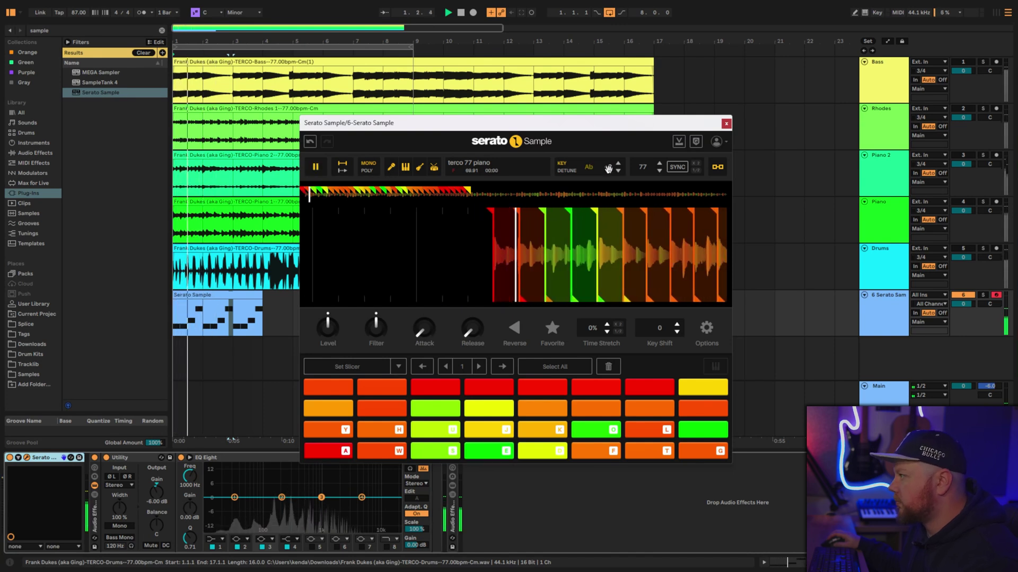
pyautogui.click(267, 315)
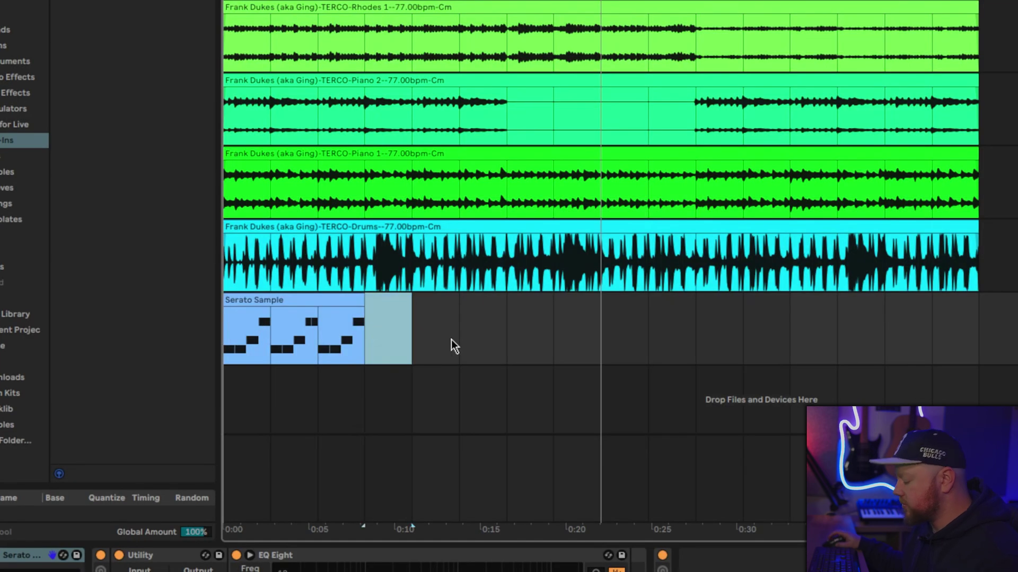
pyautogui.hotkey('shift', 'Tab')
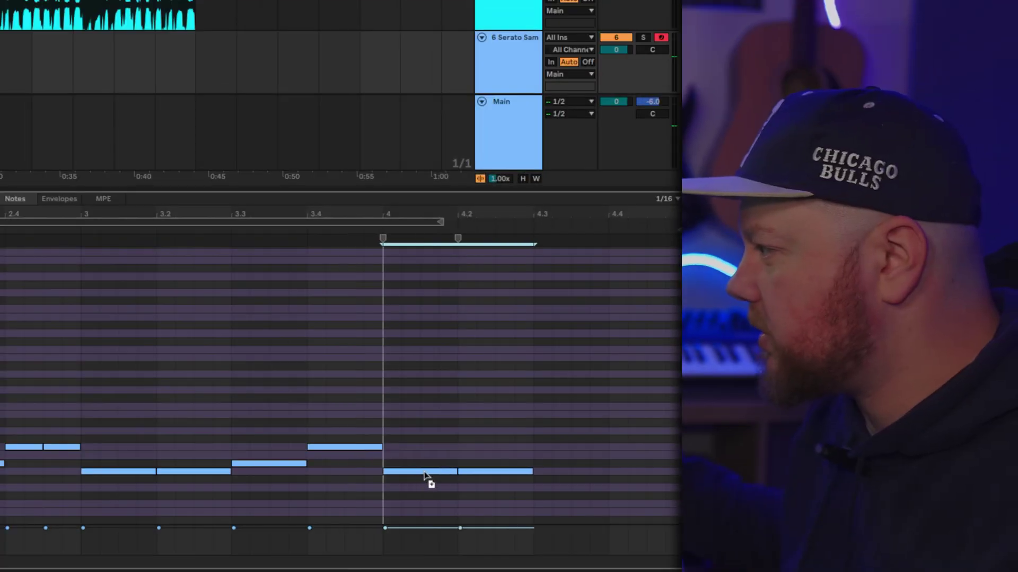
pyautogui.hotkey('ctrl', 'd')
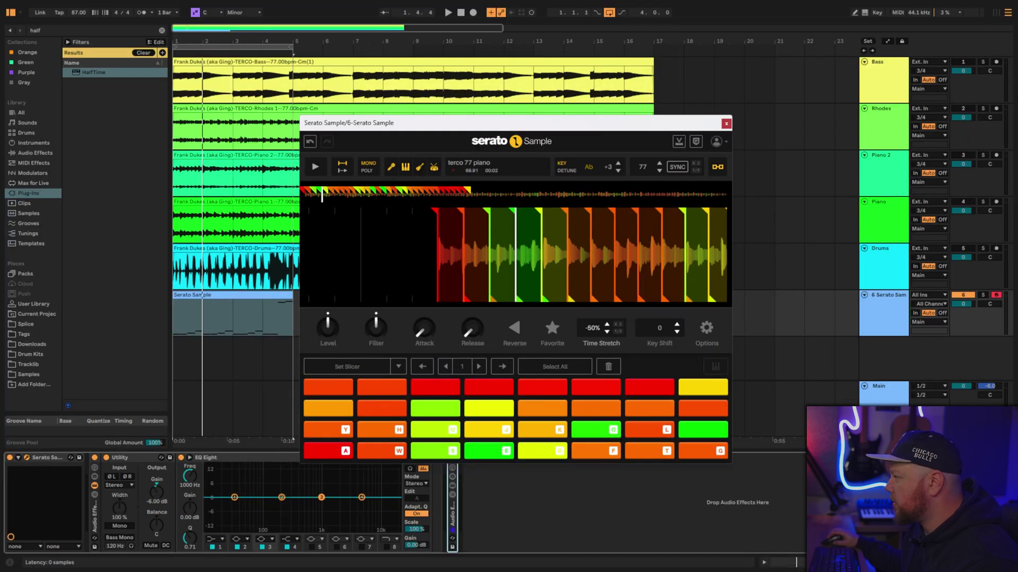
# Play back the piano chops pitched +3 and stretched to -50%.
pyautogui.press('space')
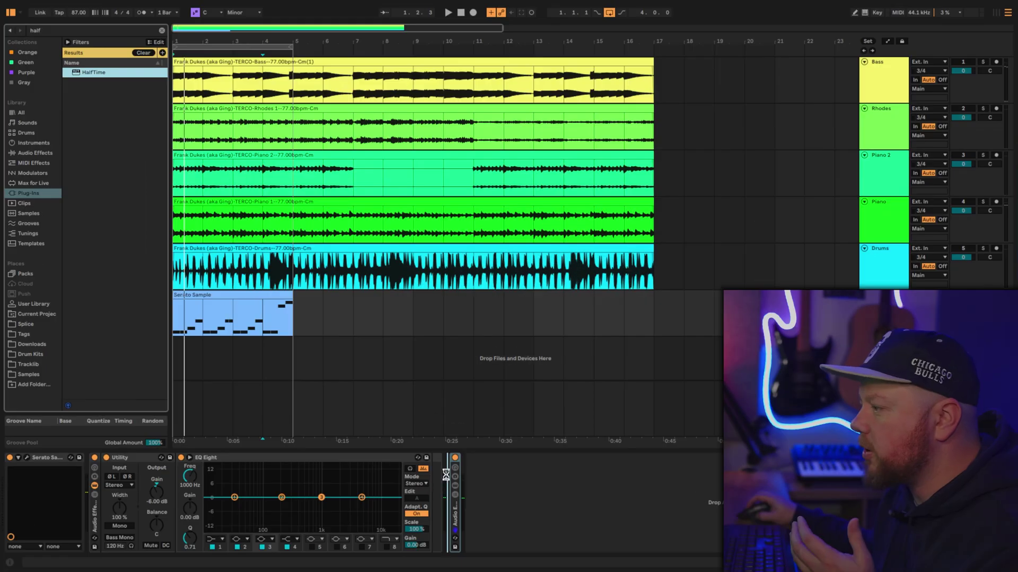
# Add HalfTime to the Serato track and reopen the Serato Sample window.
pyautogui.moveTo(446, 475); pyautogui.dragTo(448, 477)
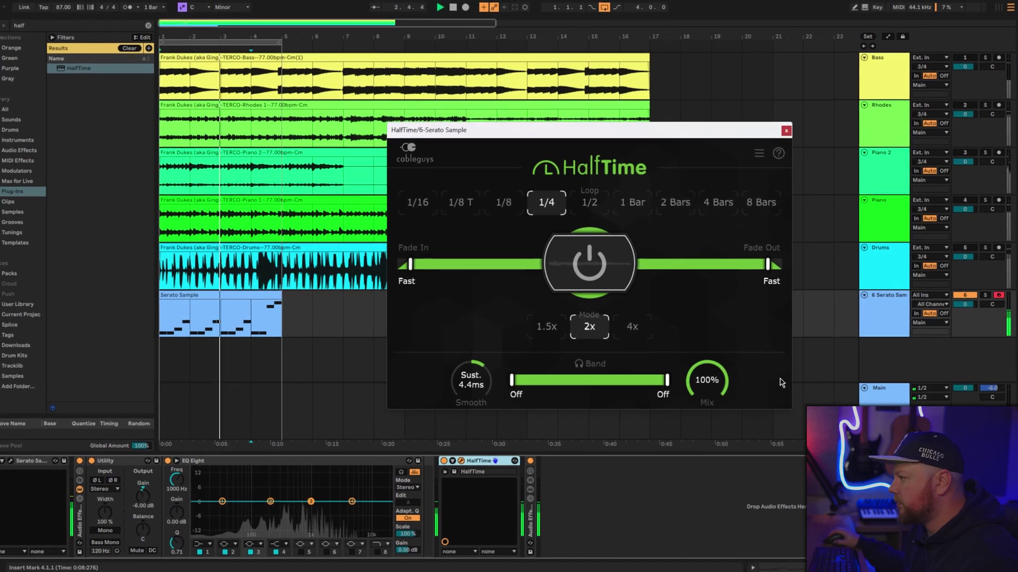
pyautogui.click(26, 459)
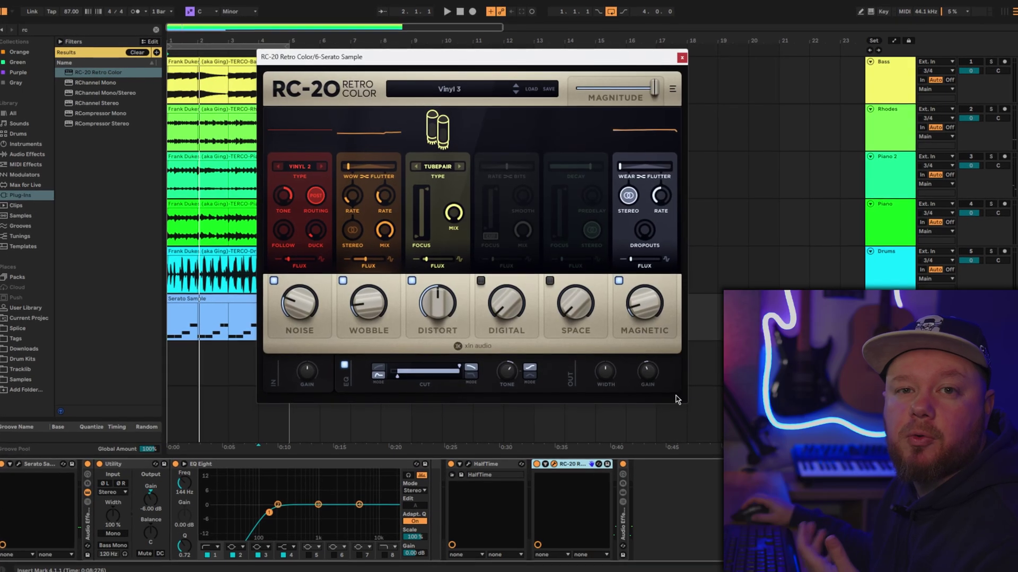
# Audition the piano chops through RC-20 Vinyl 3 and the EQ Eight low cut.
pyautogui.press('space')
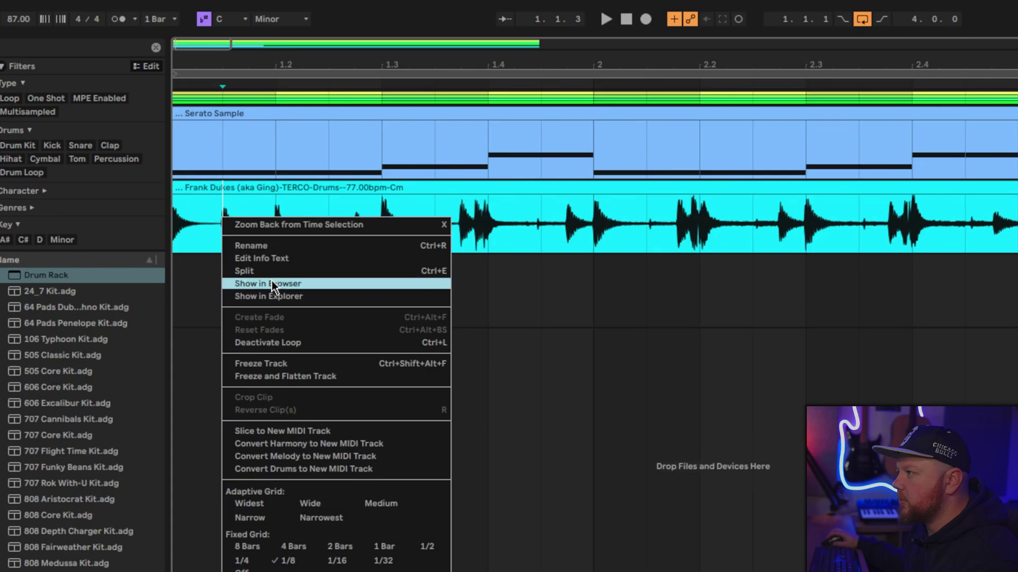
# Split two drum hits out of the TERCO drum clip and load them onto Drum Rack pads.
pyautogui.click(276, 271)
pyautogui.moveTo(196, 212); pyautogui.dragTo(160, 499)
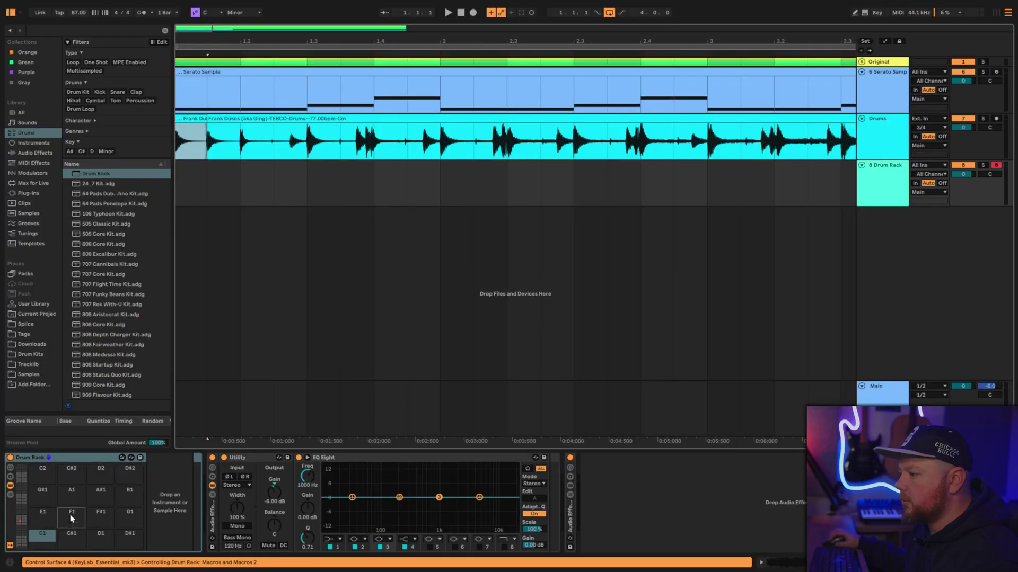
pyautogui.moveTo(277, 143); pyautogui.dragTo(245, 144)
pyautogui.rightClick(253, 141)
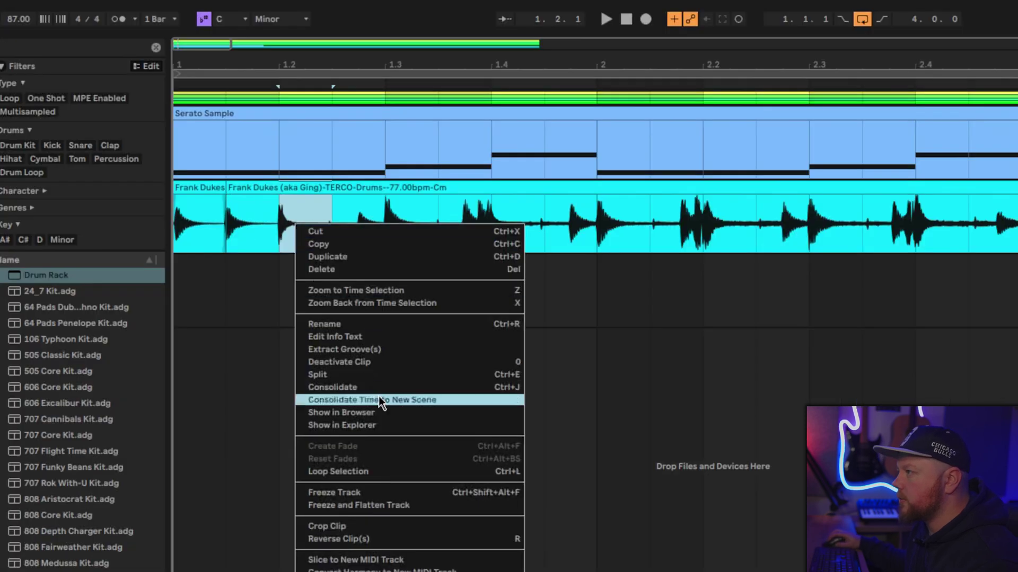
pyautogui.click(320, 375)
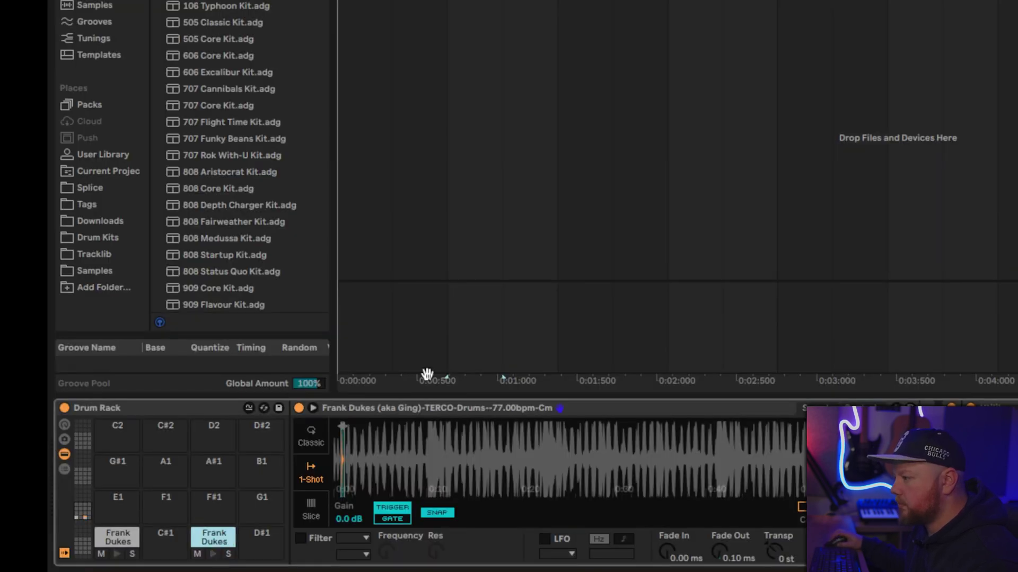
pyautogui.scroll(5, 506, 425)
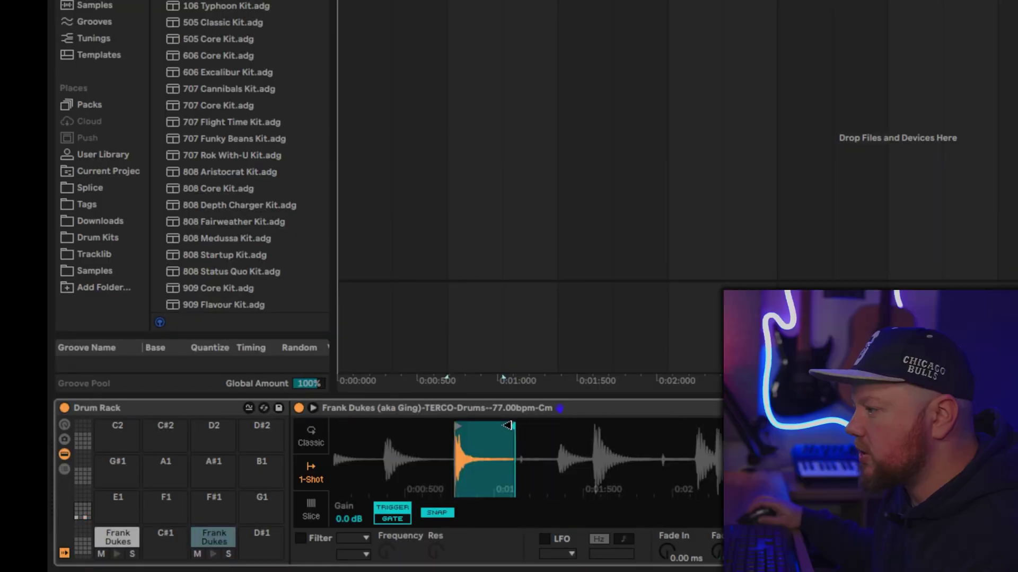
pyautogui.click(213, 555)
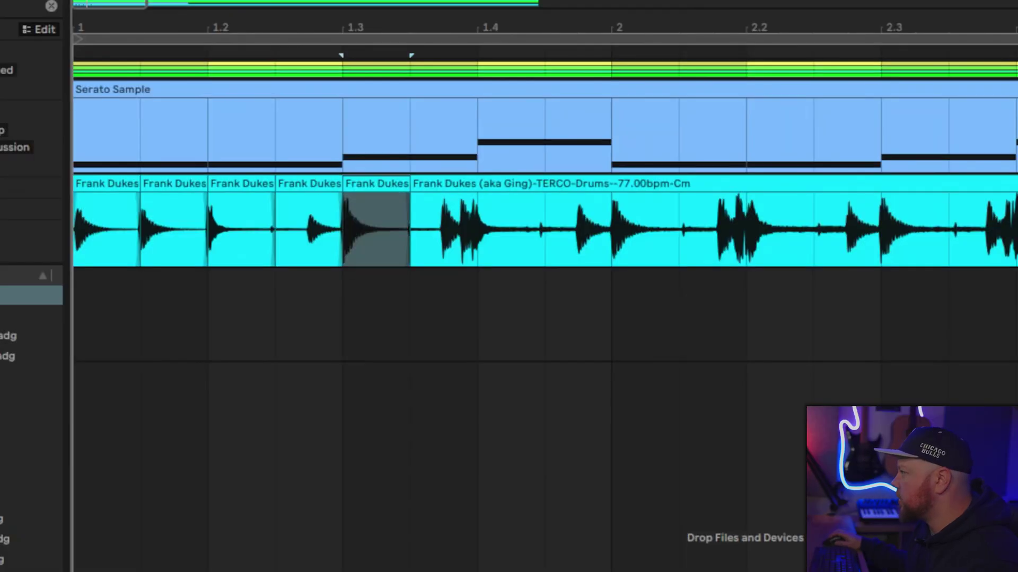
# Cut the fifth drum slice into its own clip and zoom its pad waveform around the start.
pyautogui.press('Down')
pyautogui.press('Up')
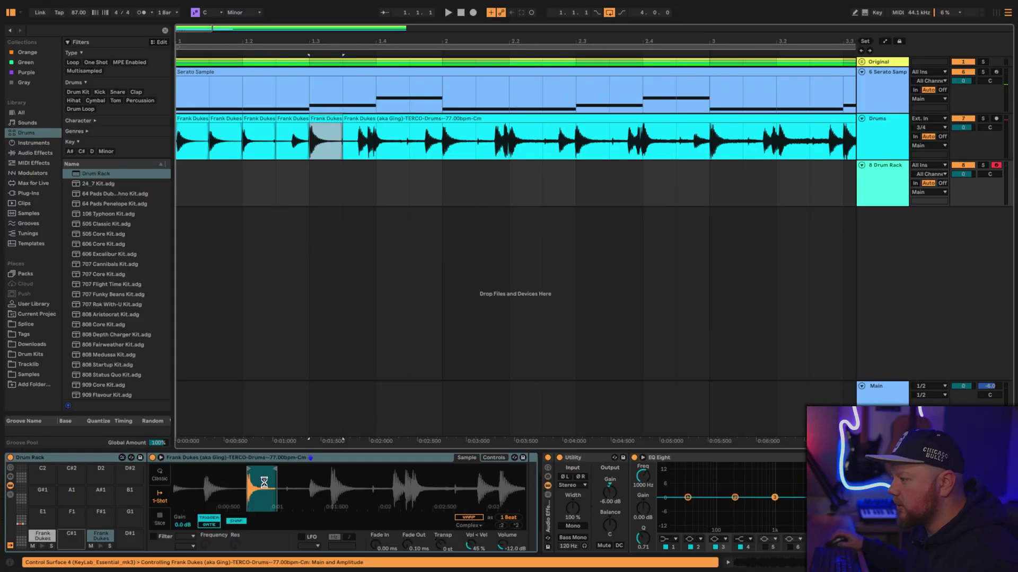
pyautogui.moveTo(318, 477); pyautogui.dragTo(224, 494)
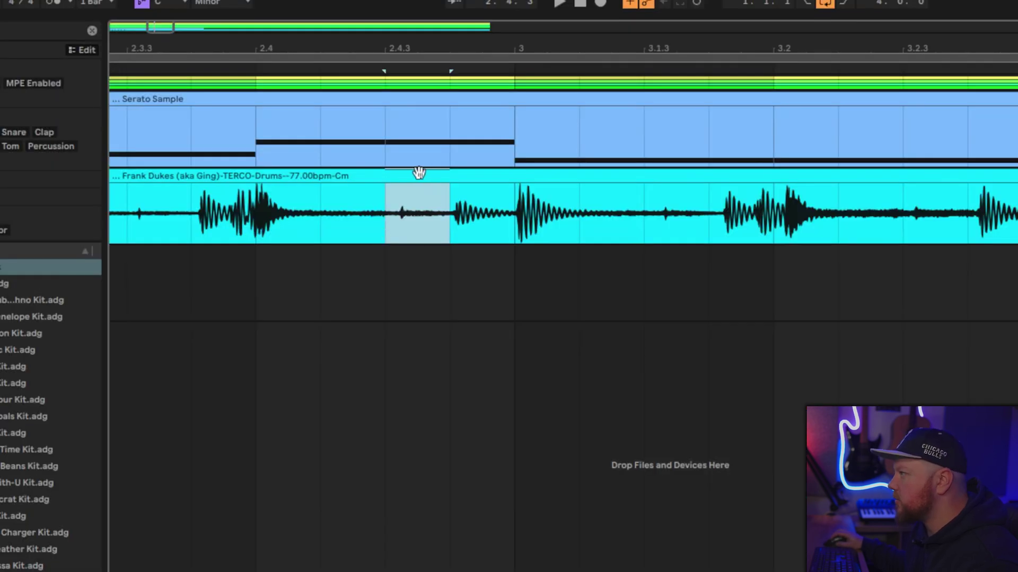
pyautogui.rightClick(419, 173)
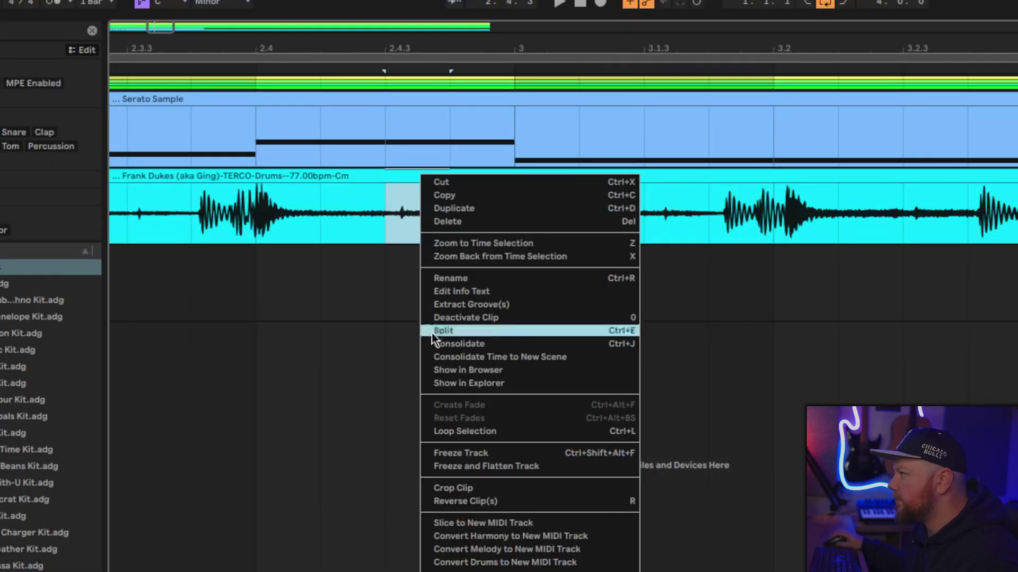
pyautogui.click(432, 326)
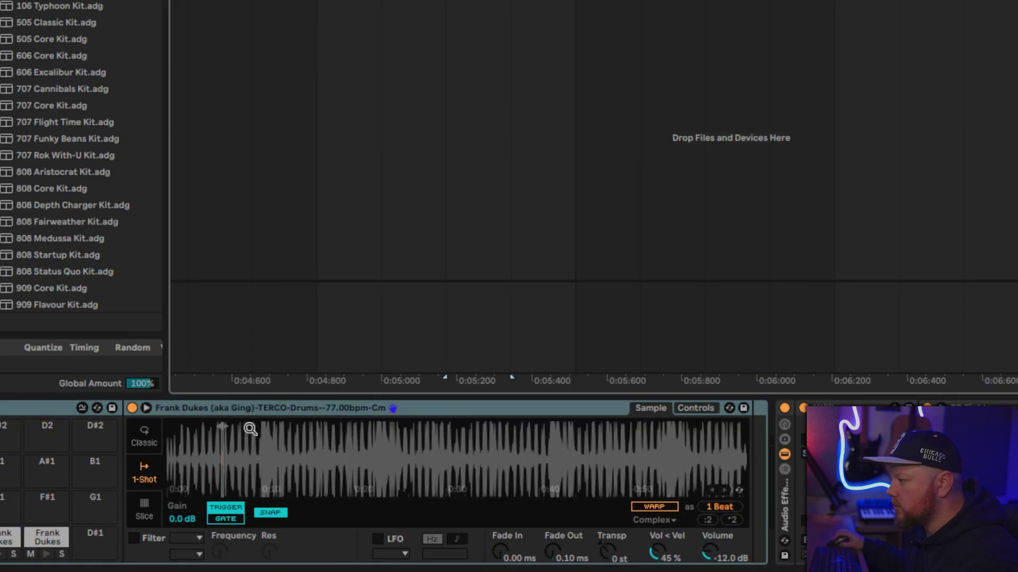
pyautogui.moveTo(250, 430)
pyautogui.mouseDown()
pyautogui.moveTo(249, 475)
pyautogui.moveTo(312, 428)
pyautogui.mouseUp()
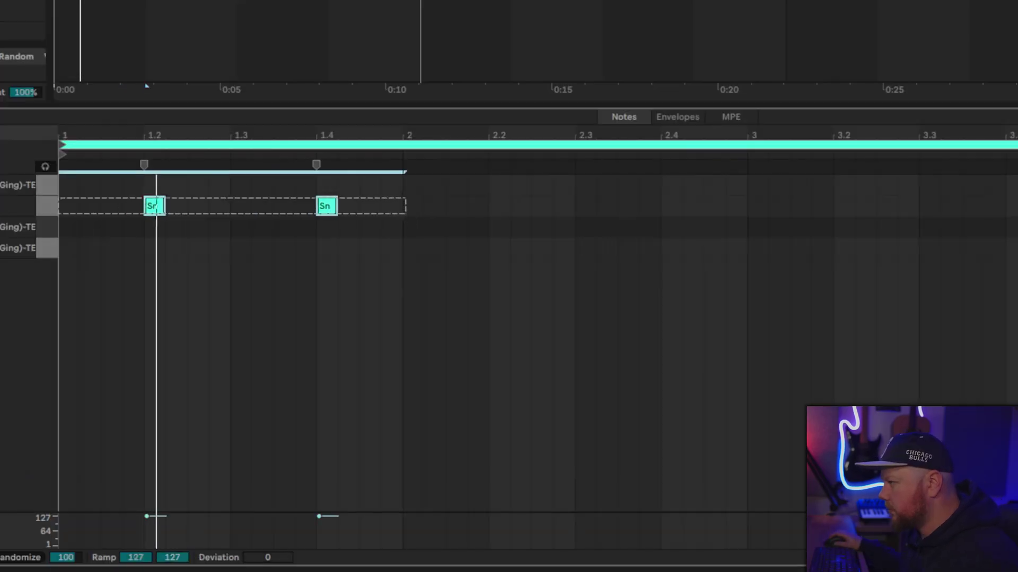
# Duplicate the two snare hits into the next beat, add a snare at 2.3, and play the pattern.
pyautogui.hotkey('ctrl', 'd')
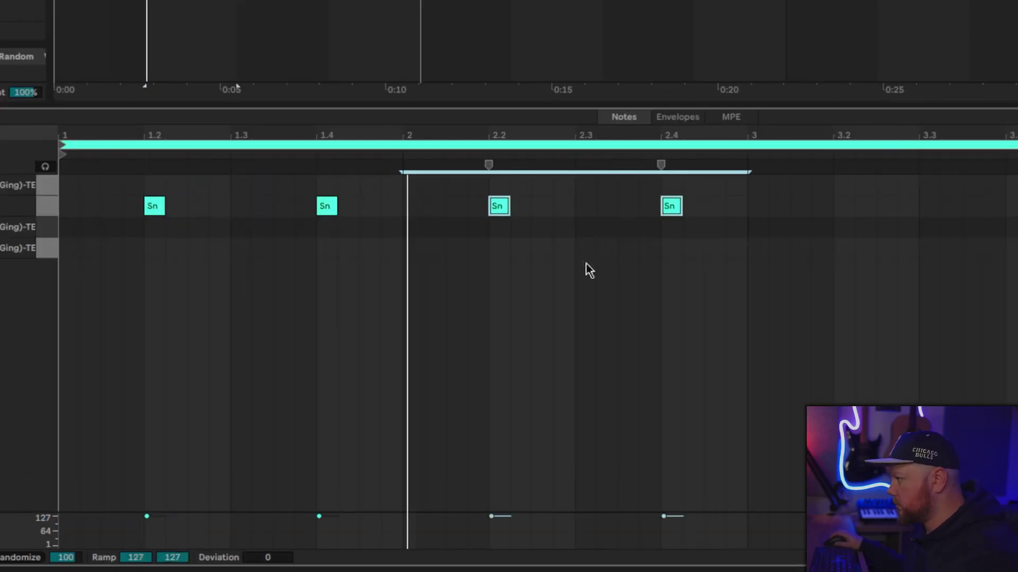
pyautogui.doubleClick(610, 208)
pyautogui.click(738, 212)
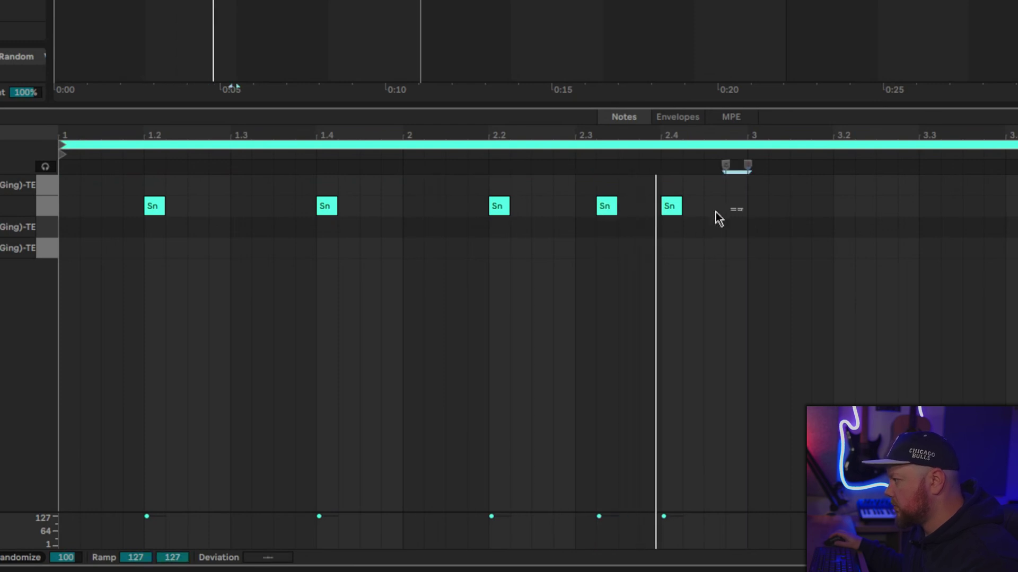
pyautogui.hotkey('ctrl', 'a')
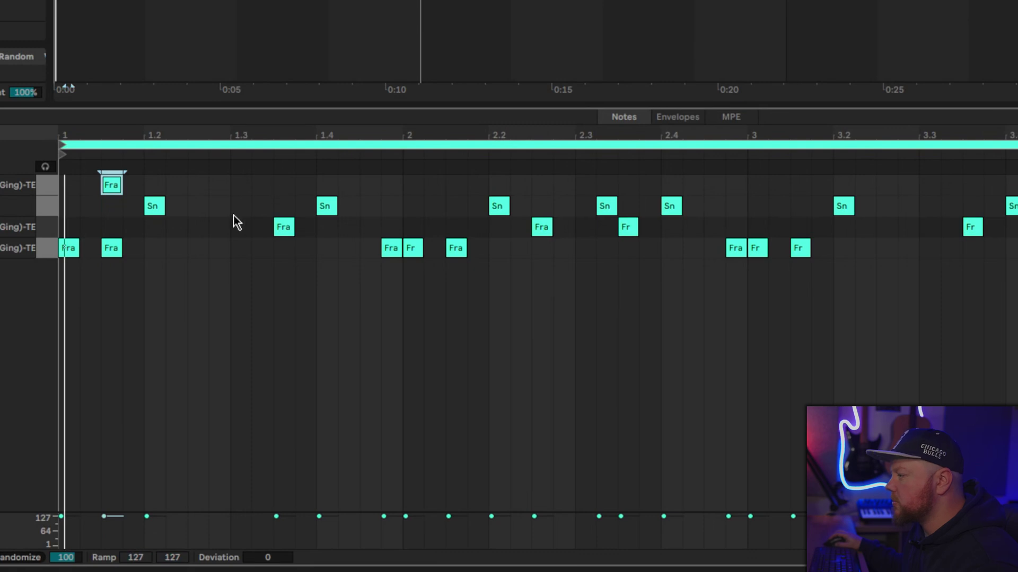
pyautogui.press('space')
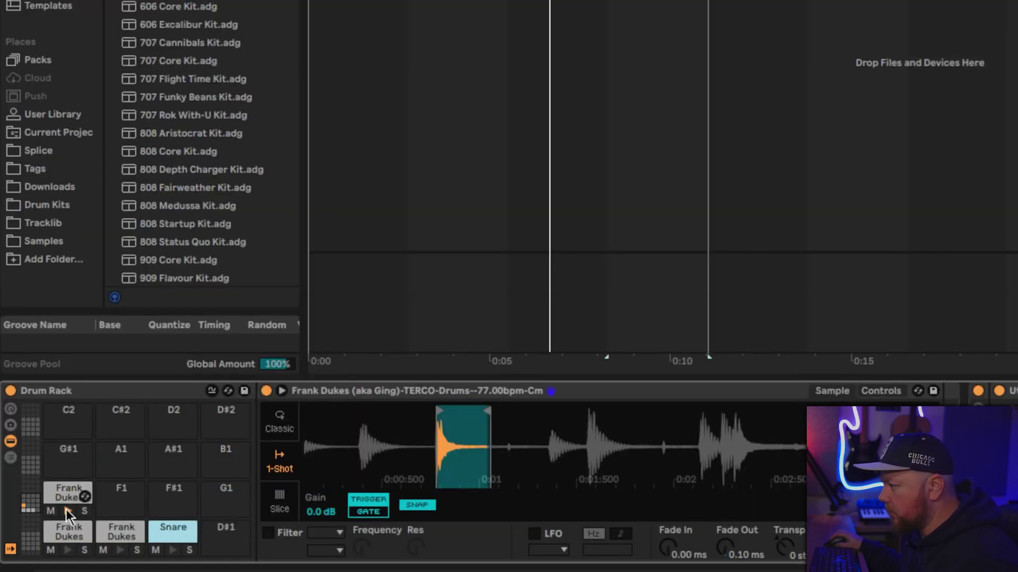
# Show the Frank Dukes pad's sample and duplicate the hi-hat notes into the next bar with Ctrl+D.
pyautogui.click(65, 510)
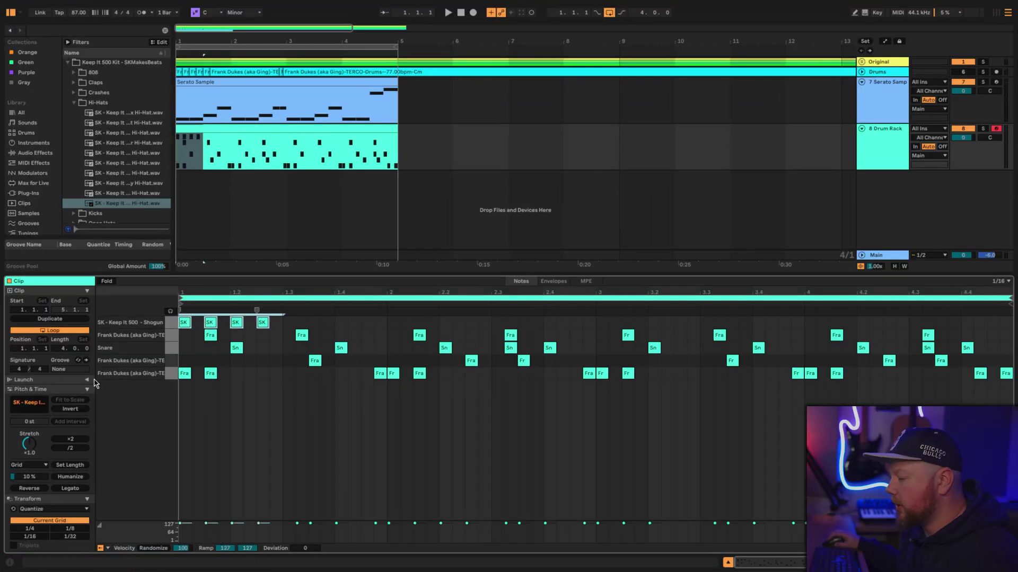
pyautogui.hotkey('ctrl', 'd')
pyautogui.hotkey('ctrl', 'd')
pyautogui.hotkey('ctrl', 'd')
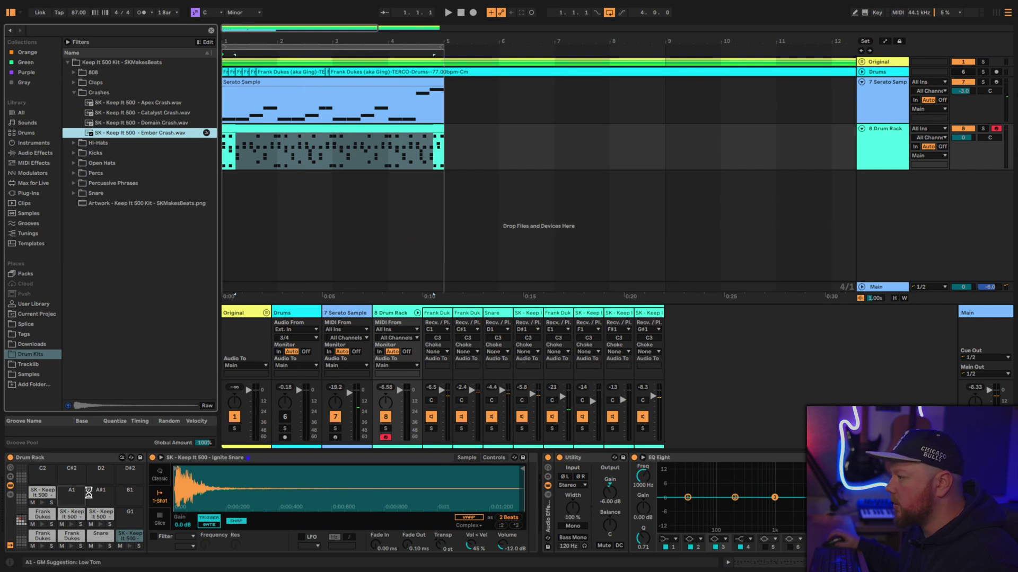
# Play the beat, add the Catalyst Open Hat sample from Open Hats, and pan the F1 chain to 2L.
pyautogui.press('space')
pyautogui.hotkey('shift', 'Tab')
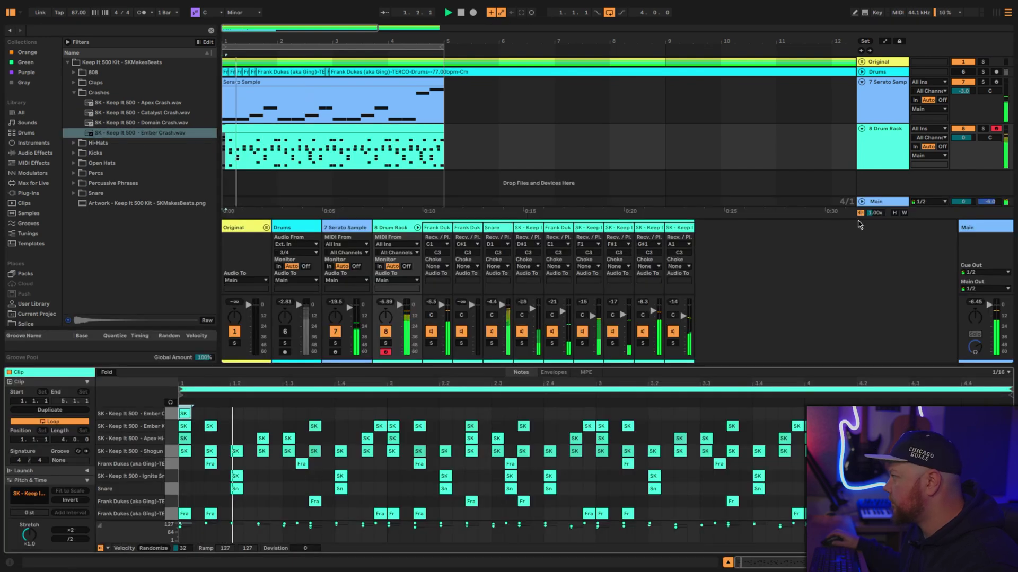
pyautogui.hotkey('shift', 'Tab')
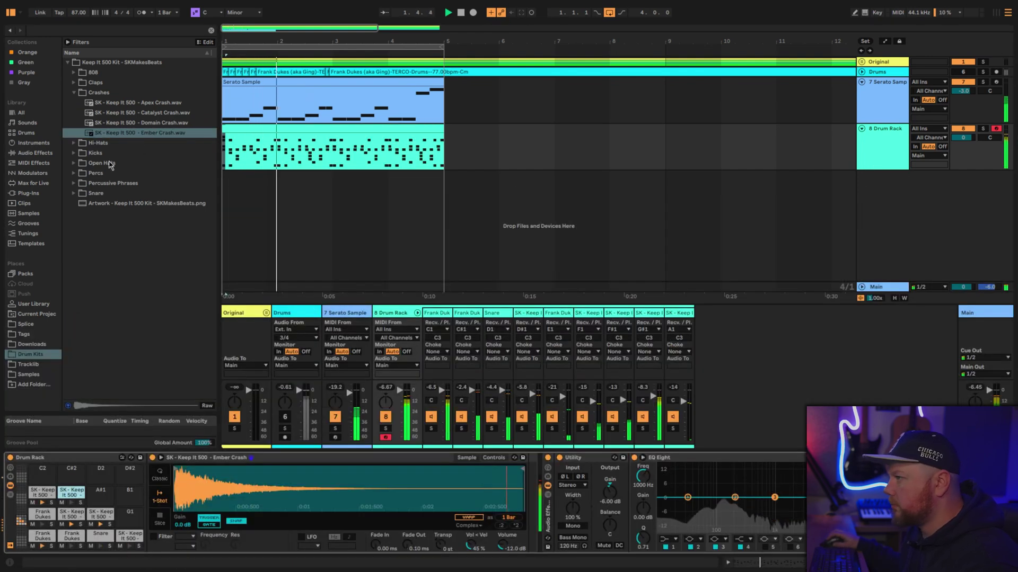
pyautogui.click(102, 163)
pyautogui.click(145, 183)
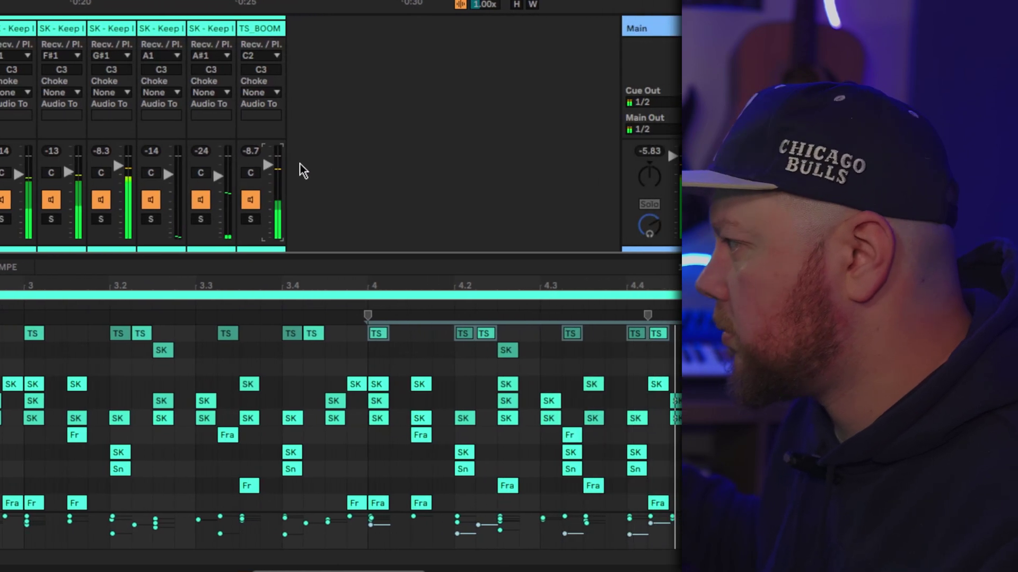
pyautogui.moveTo(66, 173); pyautogui.dragTo(67, 175)
pyautogui.moveTo(534, 355); pyautogui.dragTo(535, 351)
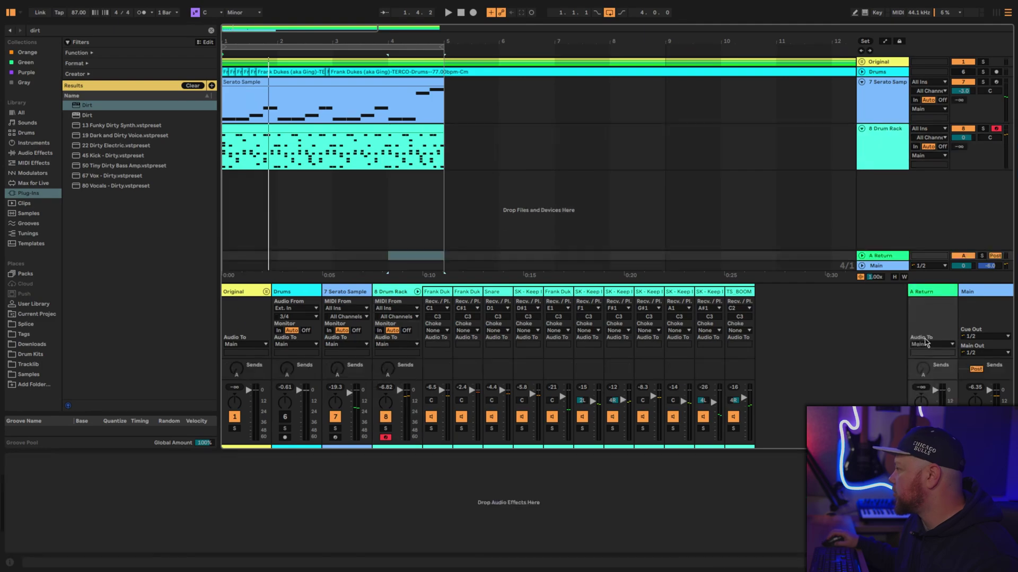
# Load the Dirt plugin on the return with the Drums > SP Twelveish preset.
pyautogui.click(94, 105)
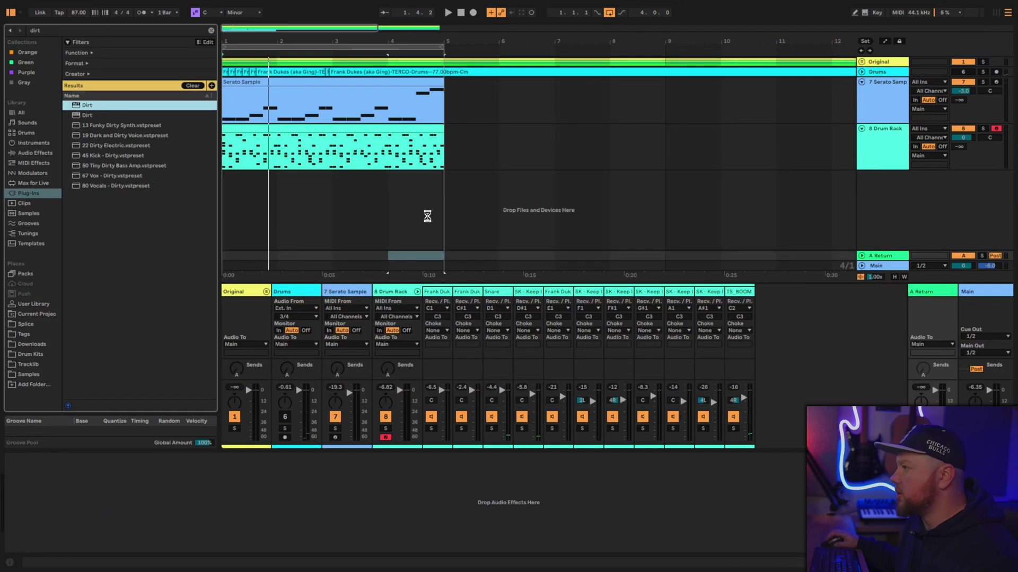
pyautogui.click(456, 232)
pyautogui.moveTo(466, 250)
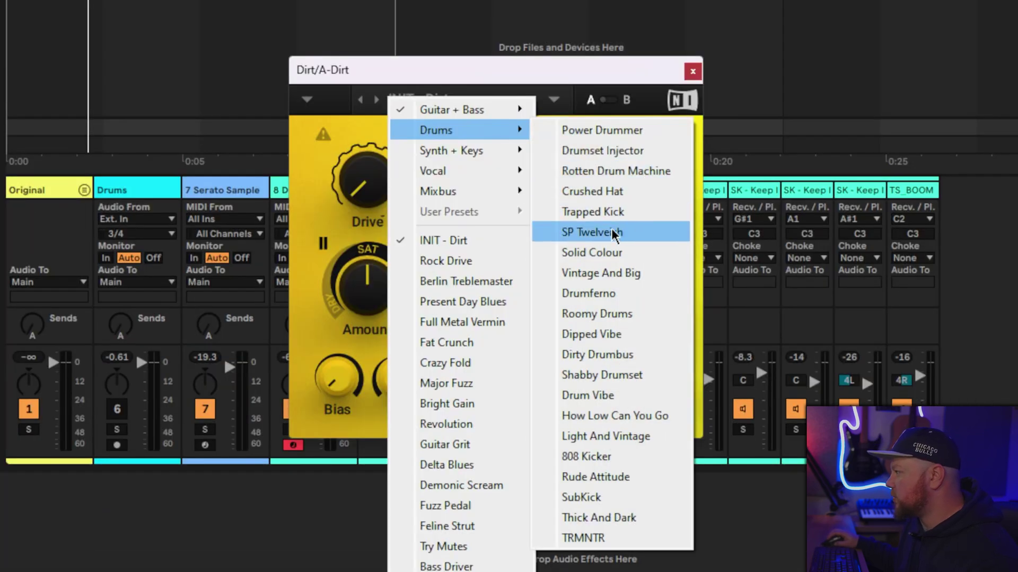
pyautogui.click(613, 234)
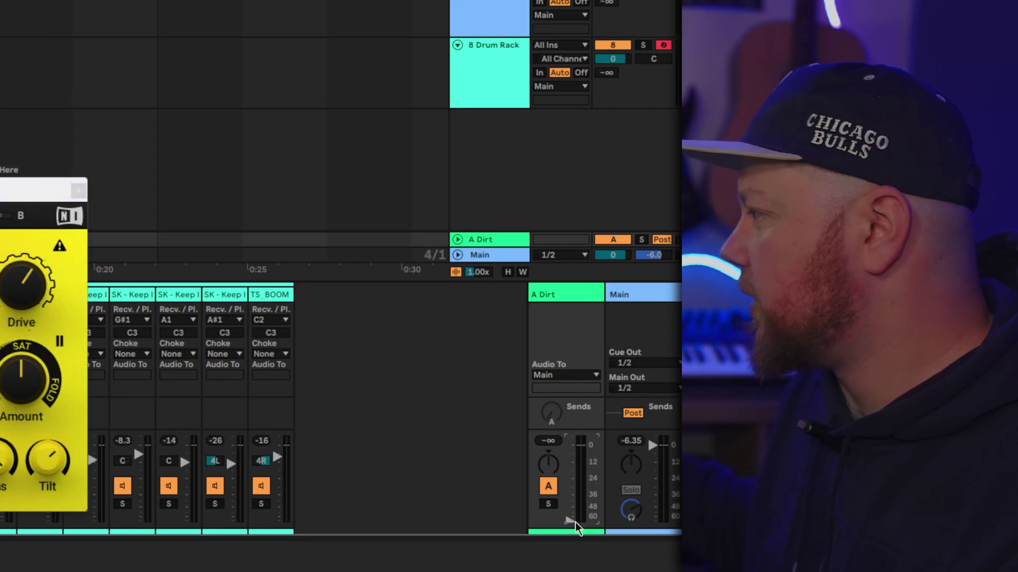
# Play the drums and toggle the Dirt return off and back on to compare.
pyautogui.press('space')
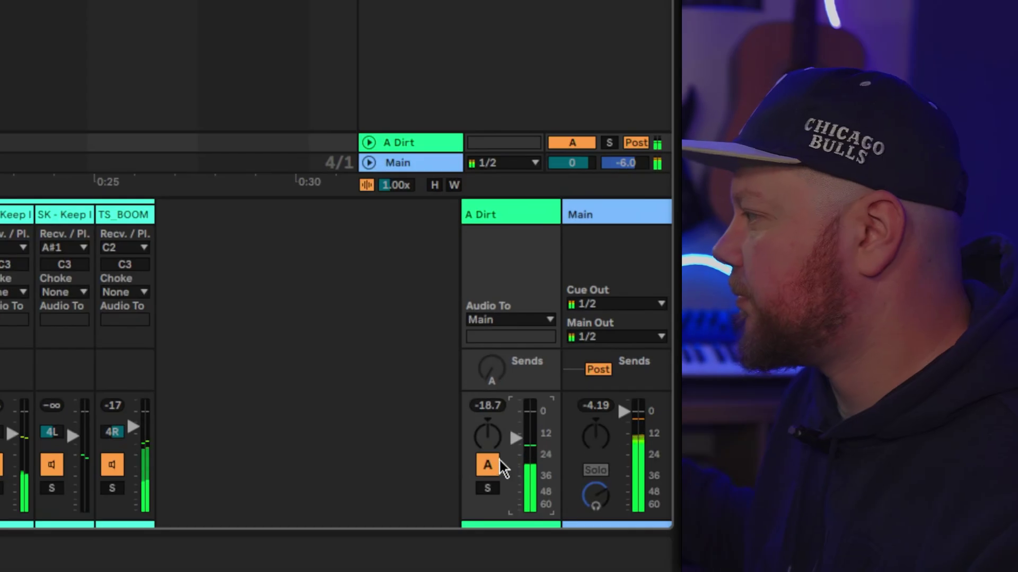
pyautogui.click(491, 469)
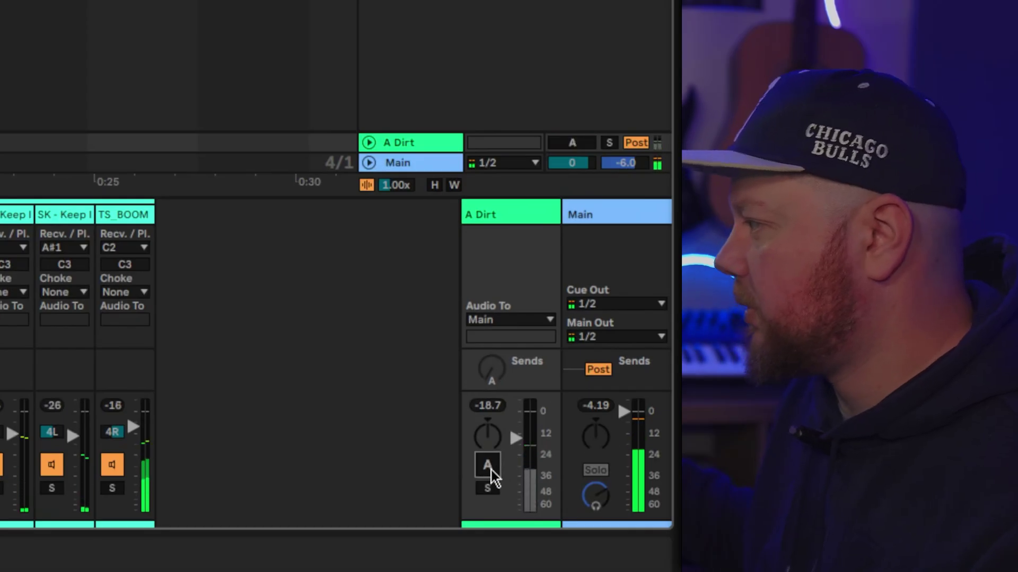
pyautogui.click(491, 470)
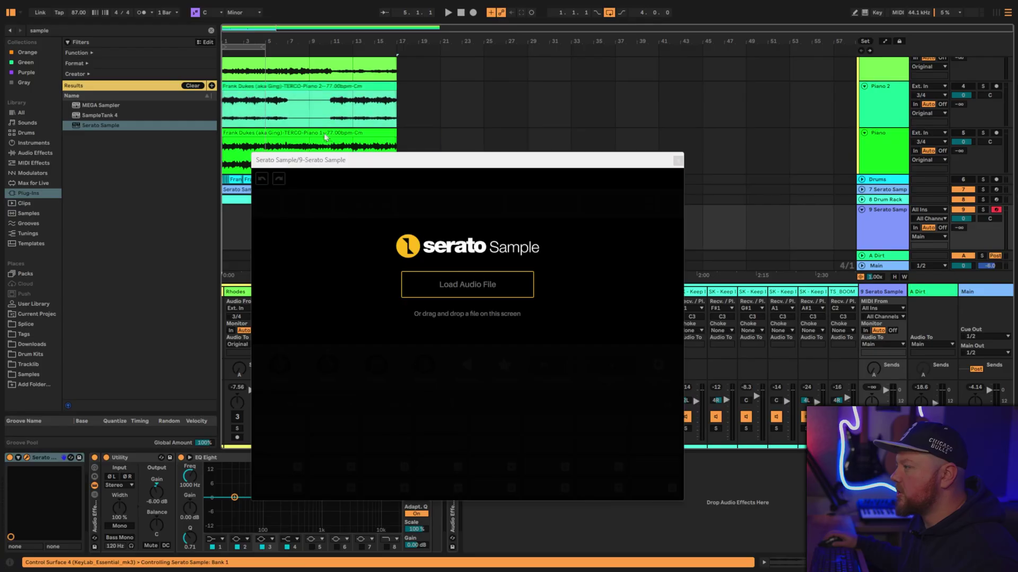
# Load the Piano stem into Serato Sample, raise its key two steps, stretch it to -50%, and play it.
pyautogui.moveTo(326, 137); pyautogui.dragTo(436, 398)
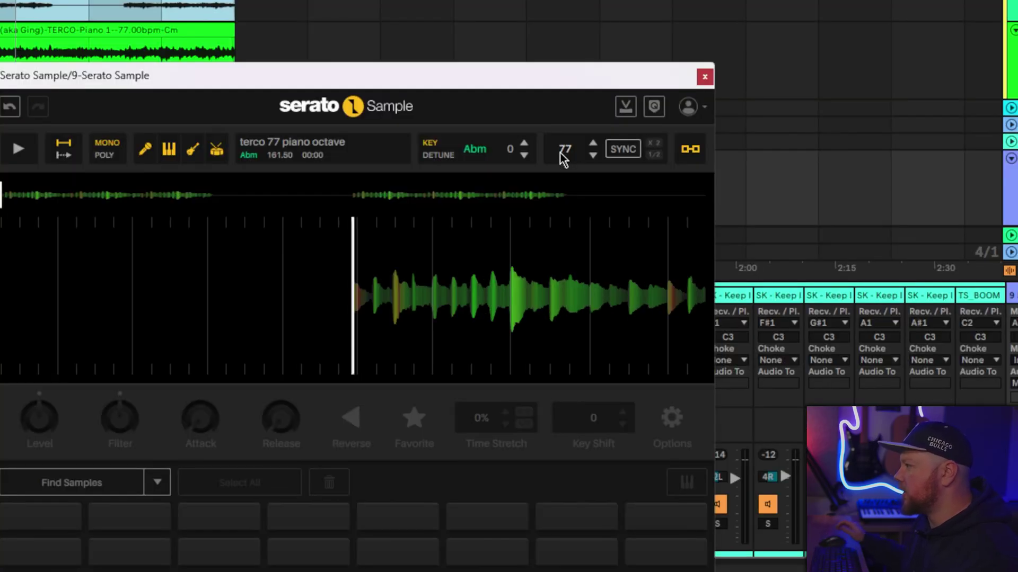
pyautogui.click(523, 143)
pyautogui.click(524, 143)
pyautogui.click(524, 143)
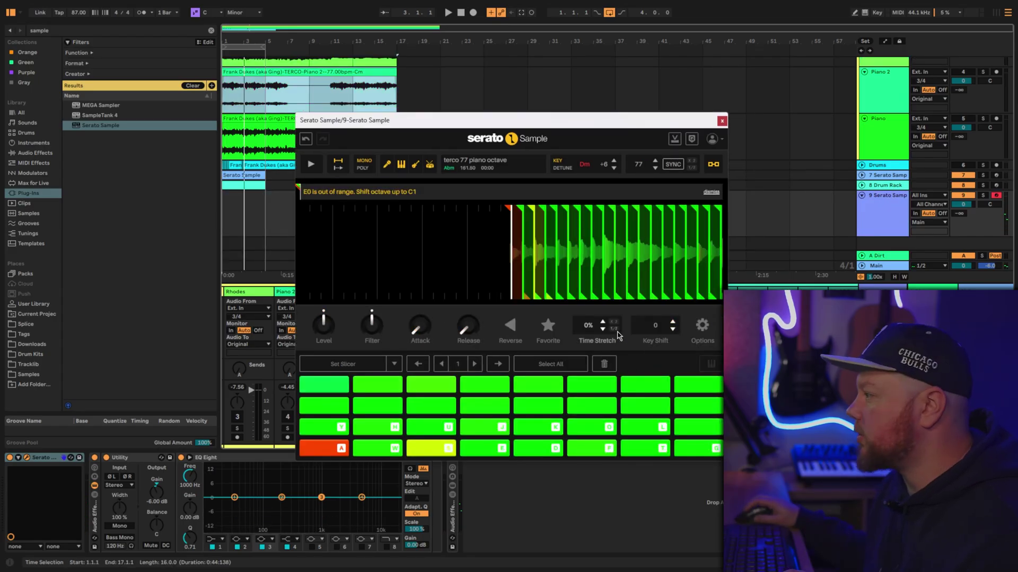
pyautogui.click(612, 329)
pyautogui.press('space')
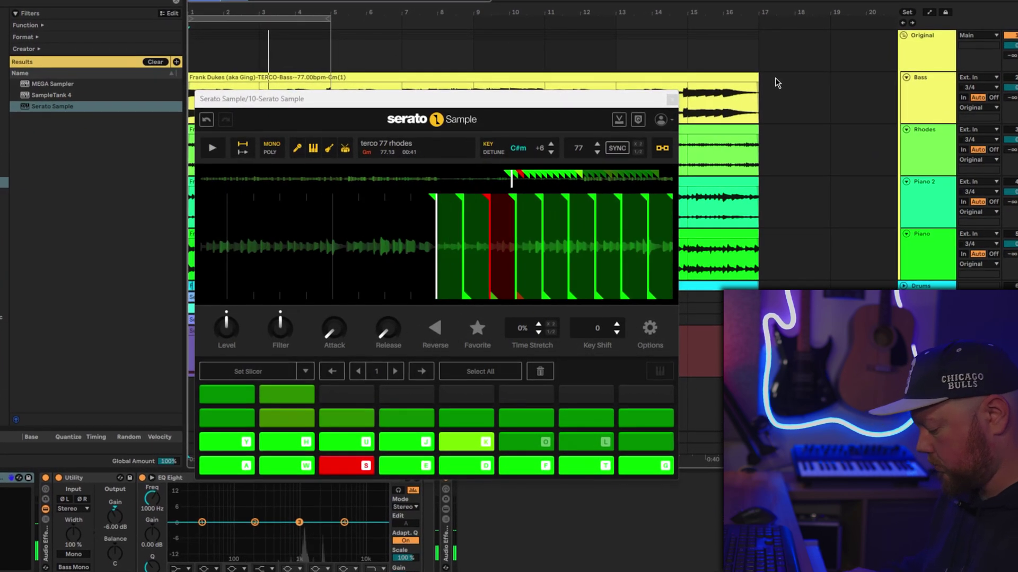
# Solo and play the Rhodes chop track, then lower Crystalline's dry/wet to 27.
pyautogui.press('space')
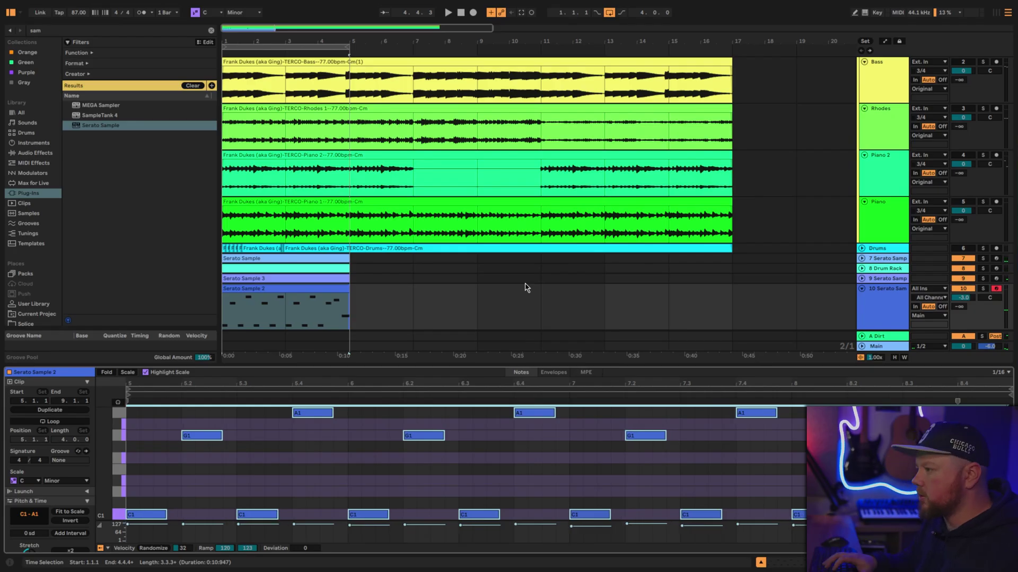
pyautogui.click(982, 288)
pyautogui.press('space')
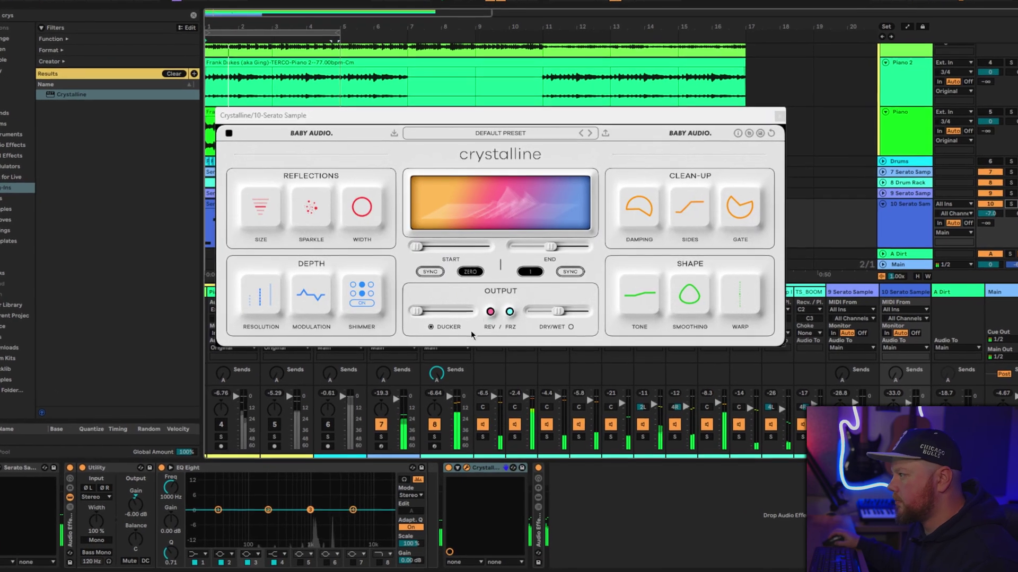
pyautogui.moveTo(558, 311); pyautogui.dragTo(543, 321)
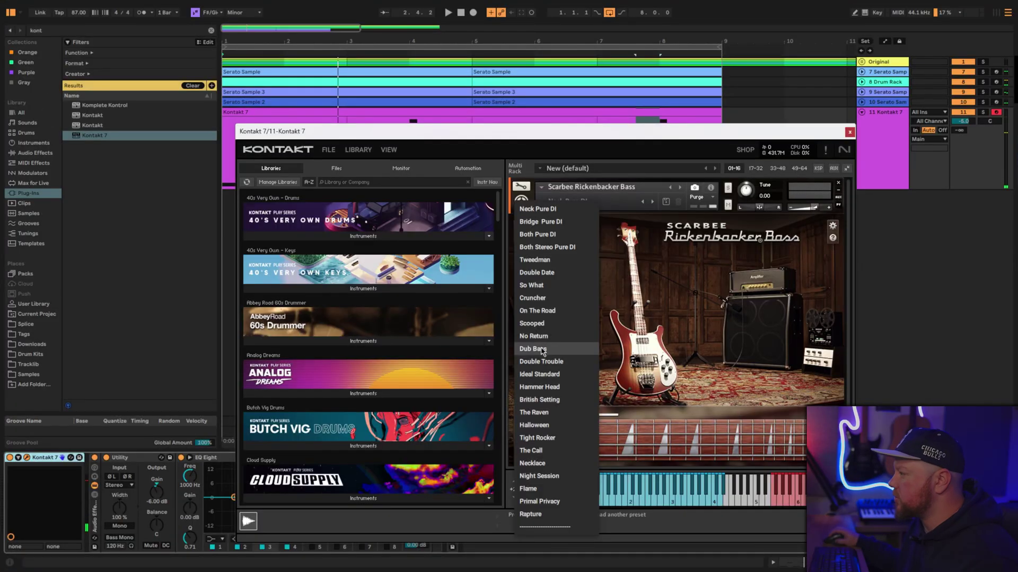
# Choose the Dub Bass preset for the Scarbee Rickenbacker Bass in Kontakt.
pyautogui.click(541, 349)
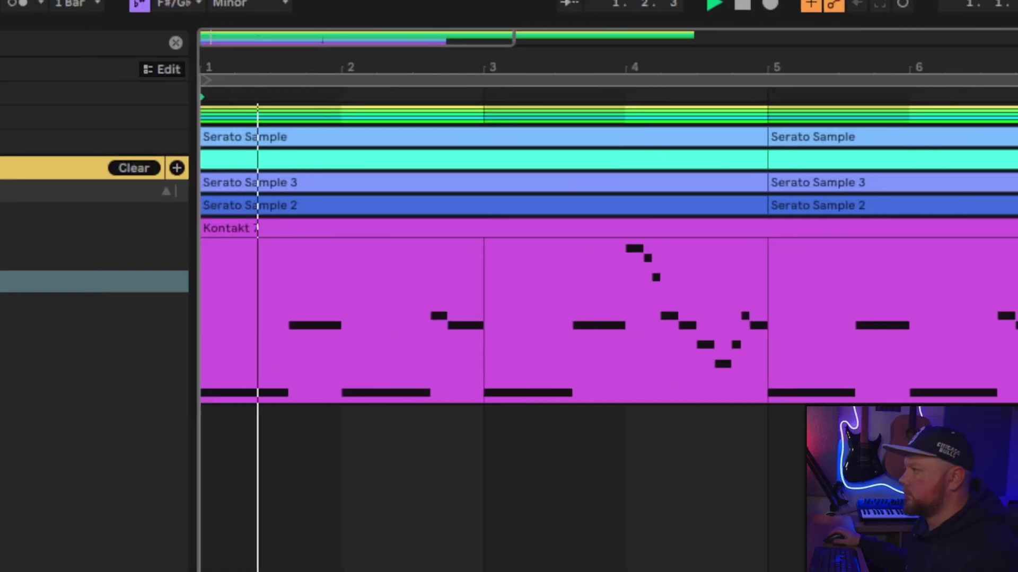